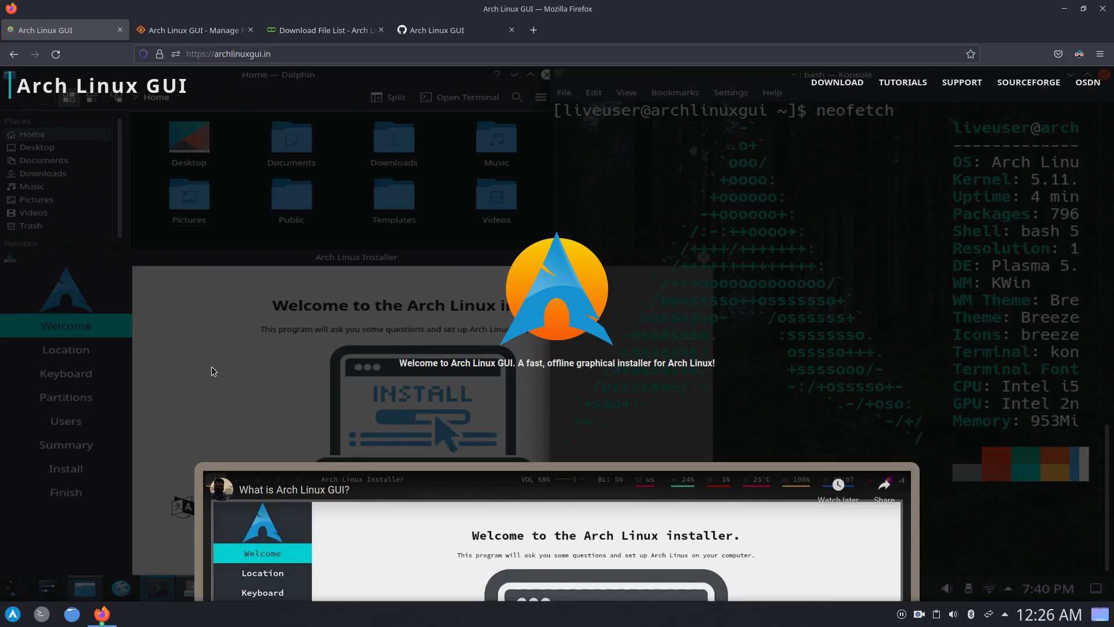
# Step: Compare the SourceForge ISO file list against OSDN's download file list
pyautogui.click(166, 32)
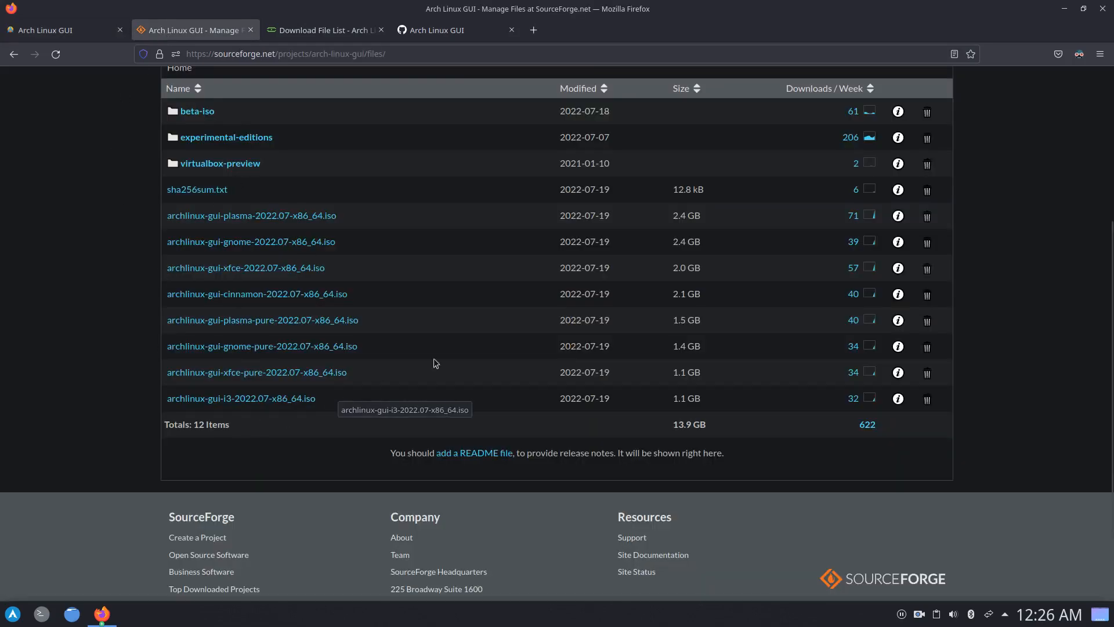
pyautogui.click(325, 30)
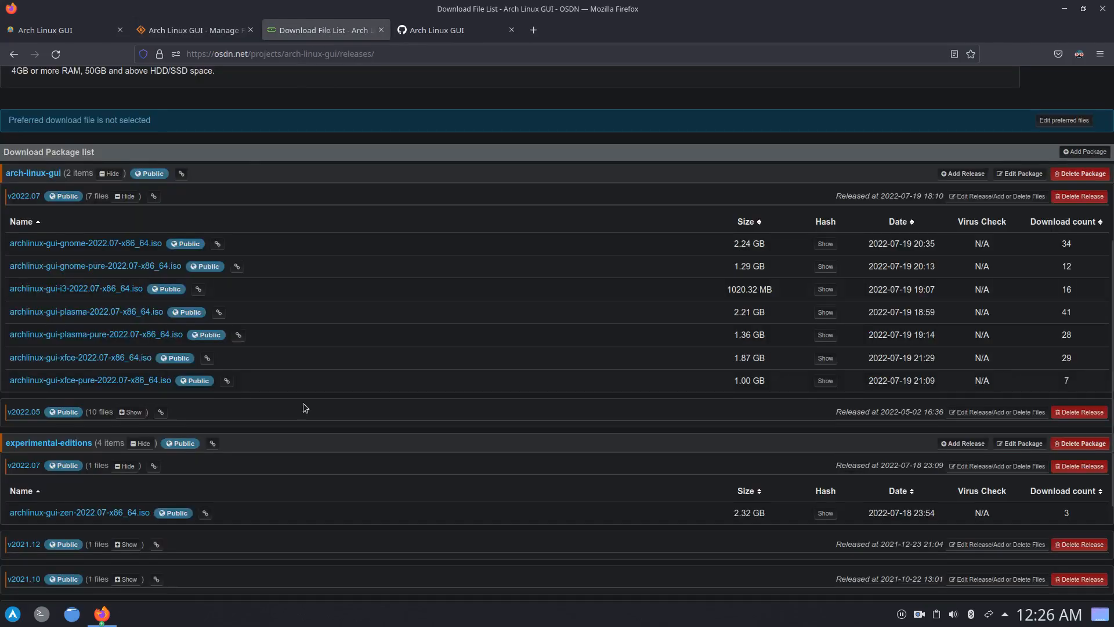
pyautogui.click(193, 29)
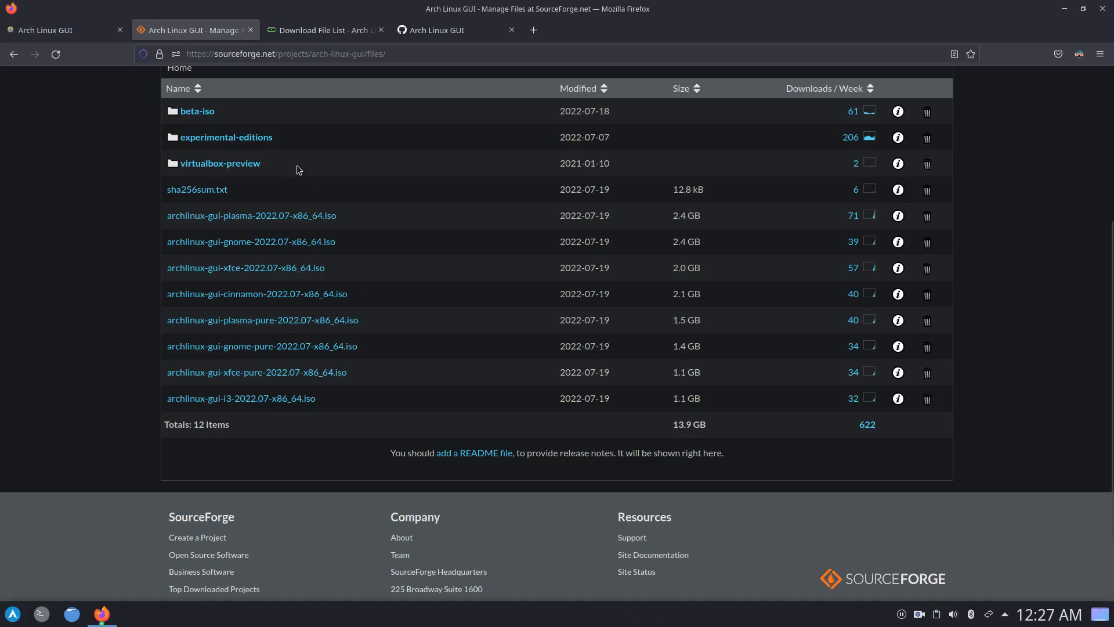
pyautogui.click(333, 35)
pyautogui.click(211, 33)
# Step: Return to the Arch Linux GUI homepage with its welcome banner
pyautogui.click(78, 34)
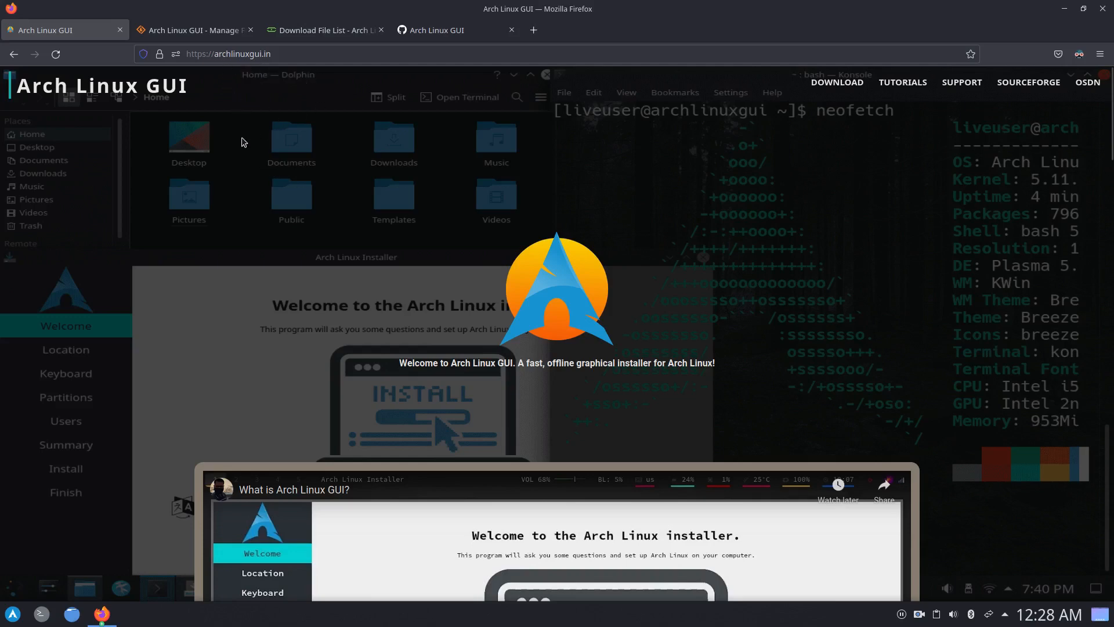
pyautogui.scroll(-3, 244, 142)
pyautogui.scroll(-2, 245, 142)
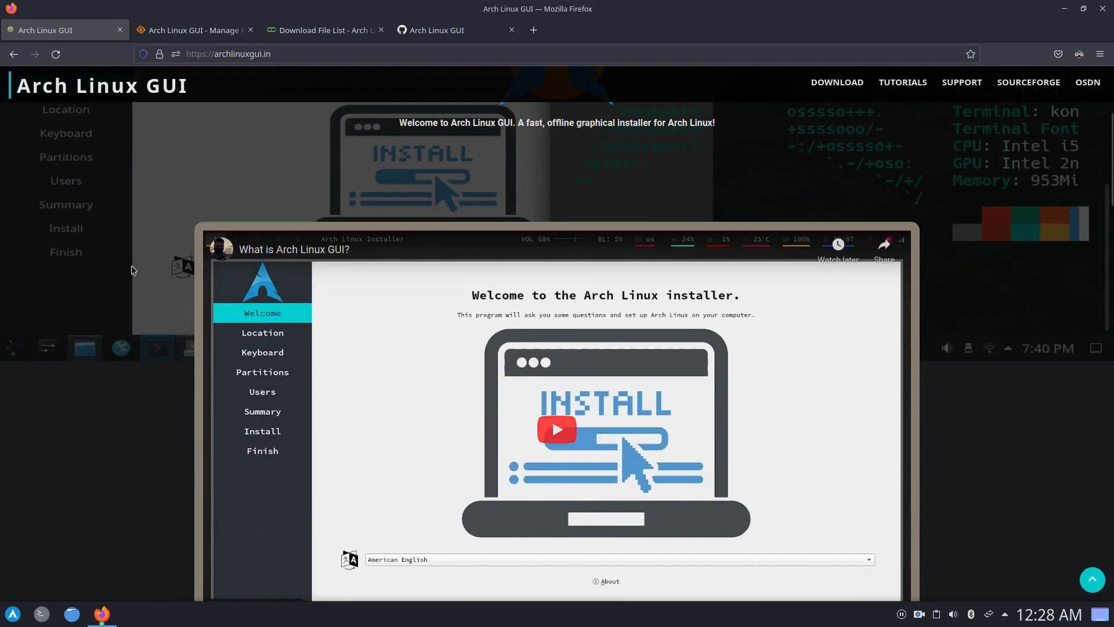
pyautogui.scroll(-3, 95, 312)
pyautogui.scroll(5, 98, 320)
pyautogui.scroll(3, 93, 277)
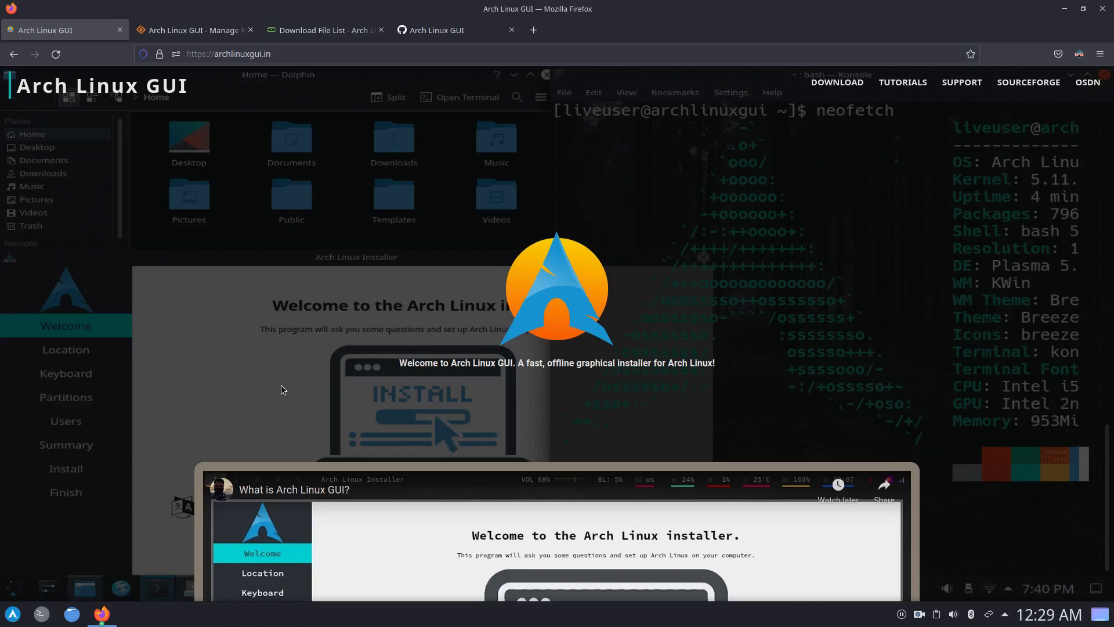
pyautogui.click(419, 39)
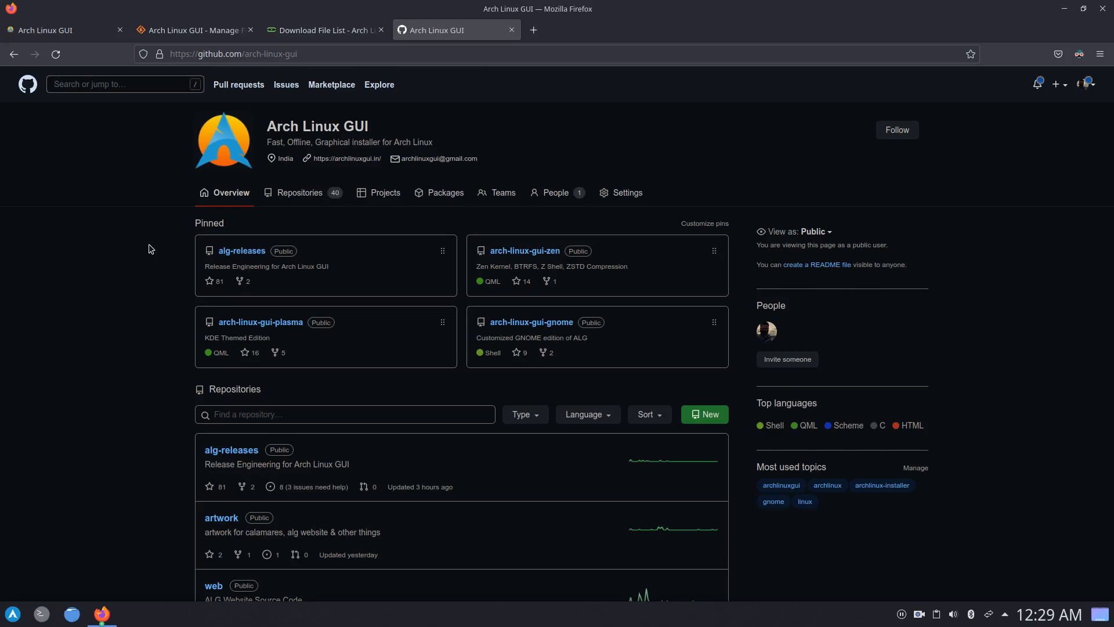
pyautogui.scroll(-2, 111, 287)
pyautogui.scroll(-1, 124, 310)
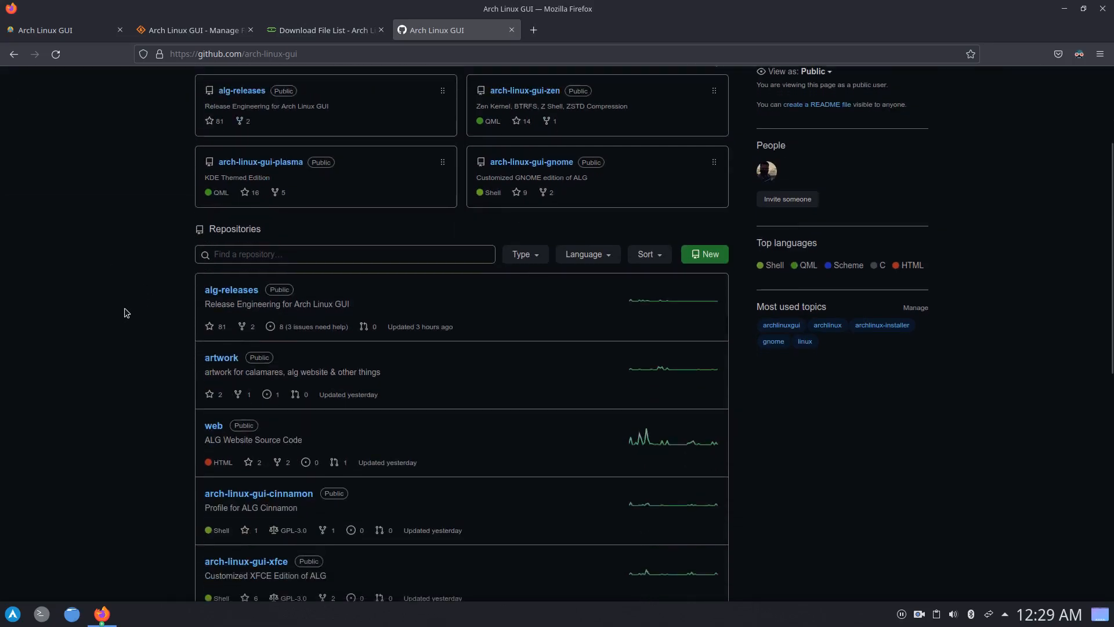
pyautogui.scroll(3, 124, 312)
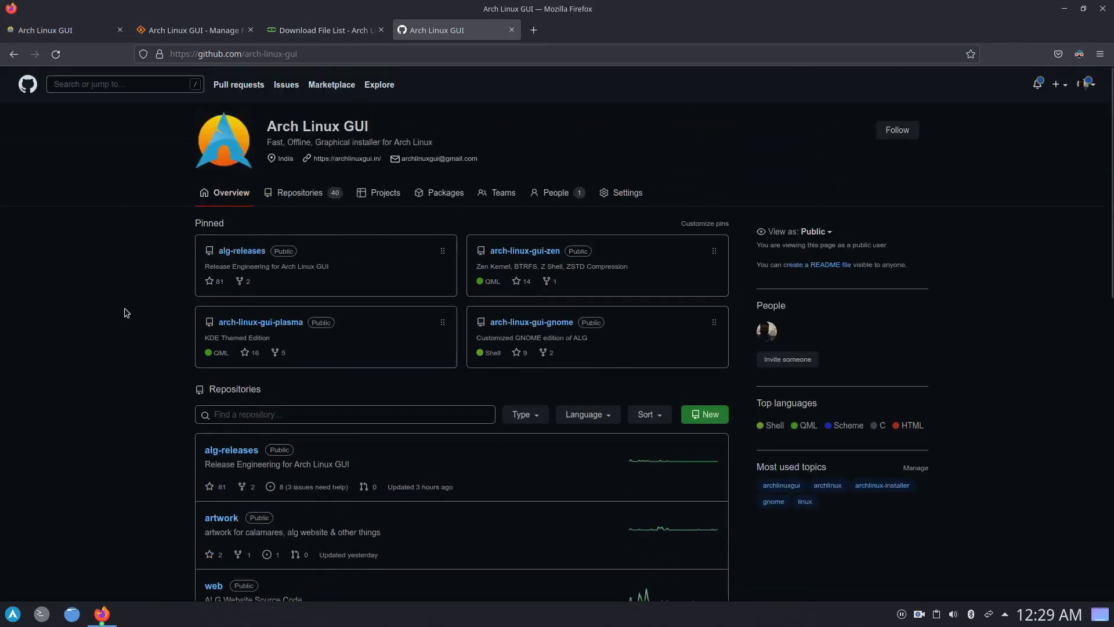
pyautogui.click(209, 30)
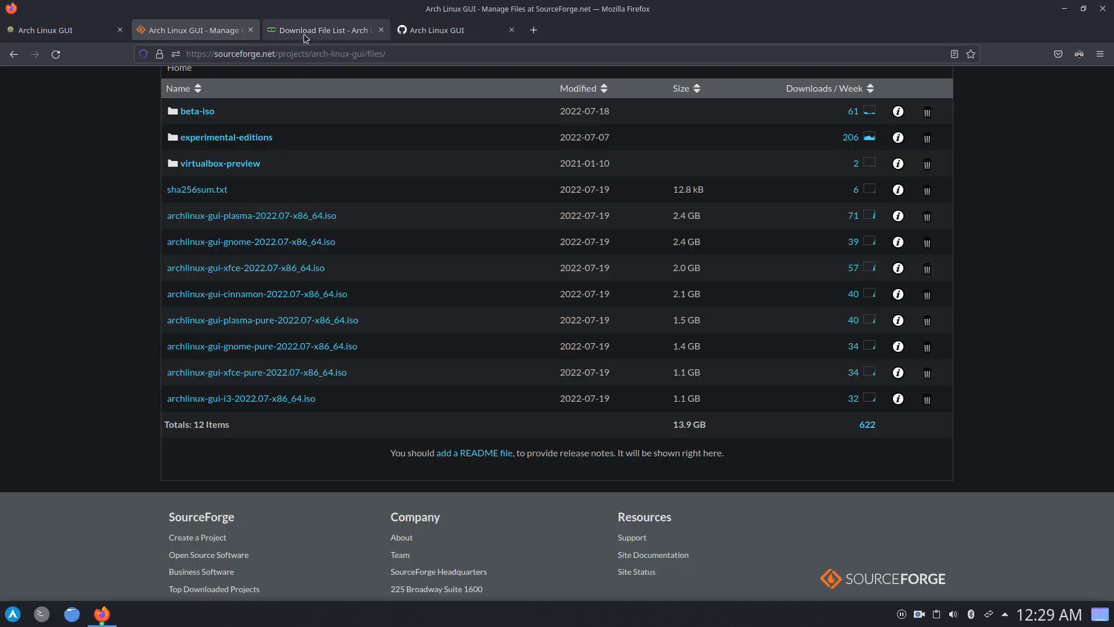
pyautogui.click(323, 30)
pyautogui.click(436, 30)
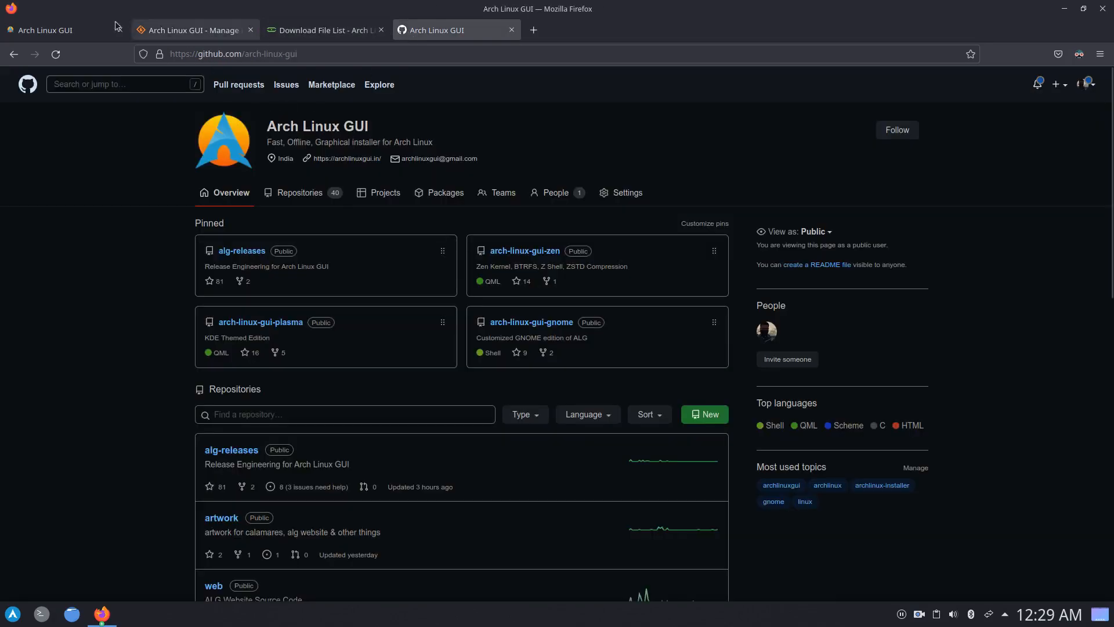
pyautogui.click(77, 29)
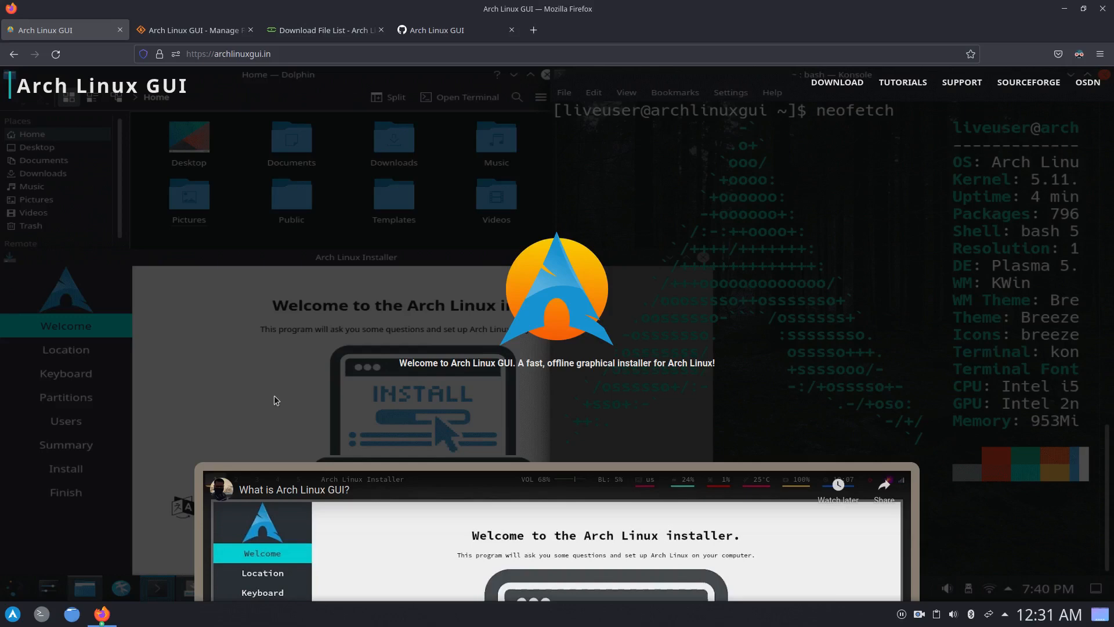
pyautogui.scroll(-4, 275, 400)
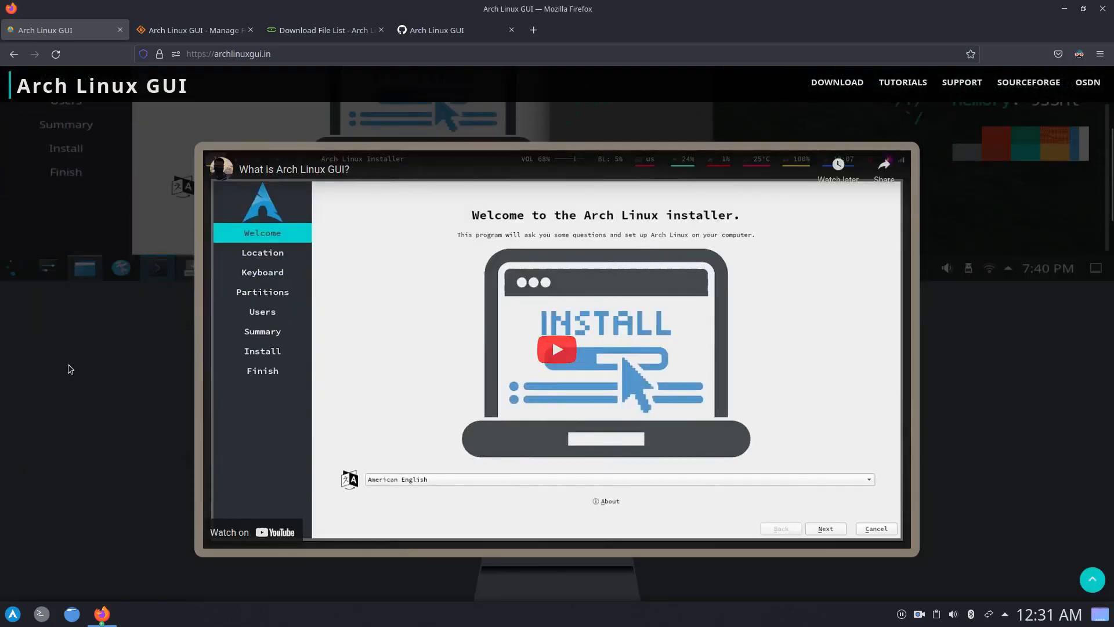
pyautogui.scroll(6, 68, 364)
# Step: Switch to the Arch Linux GUI GitHub organization page
pyautogui.click(437, 30)
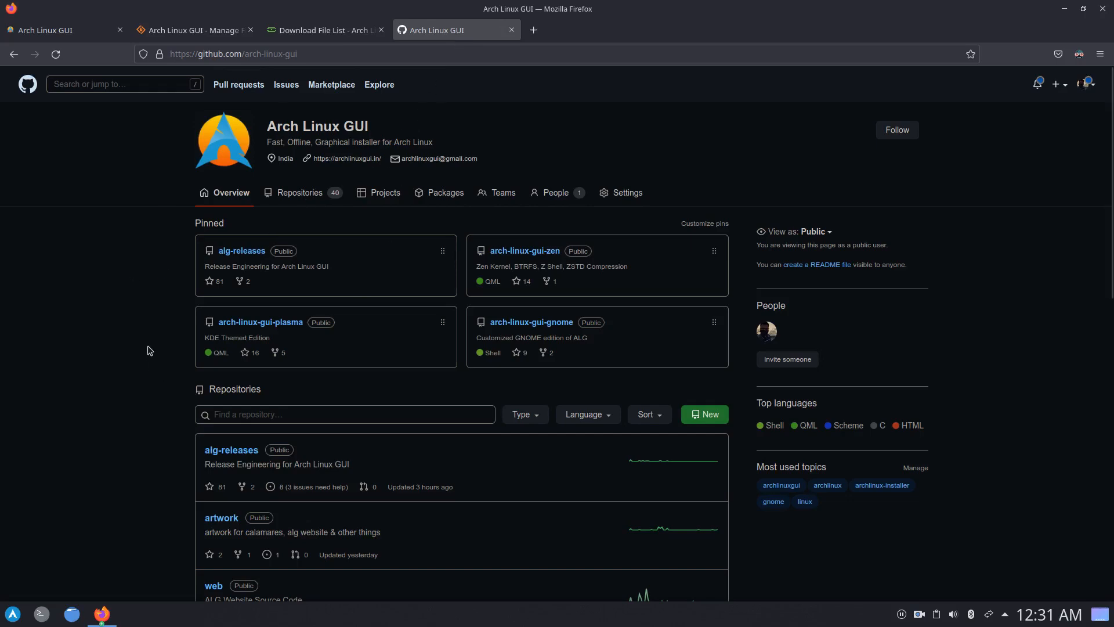
pyautogui.scroll(-5, 161, 351)
pyautogui.scroll(3, 161, 351)
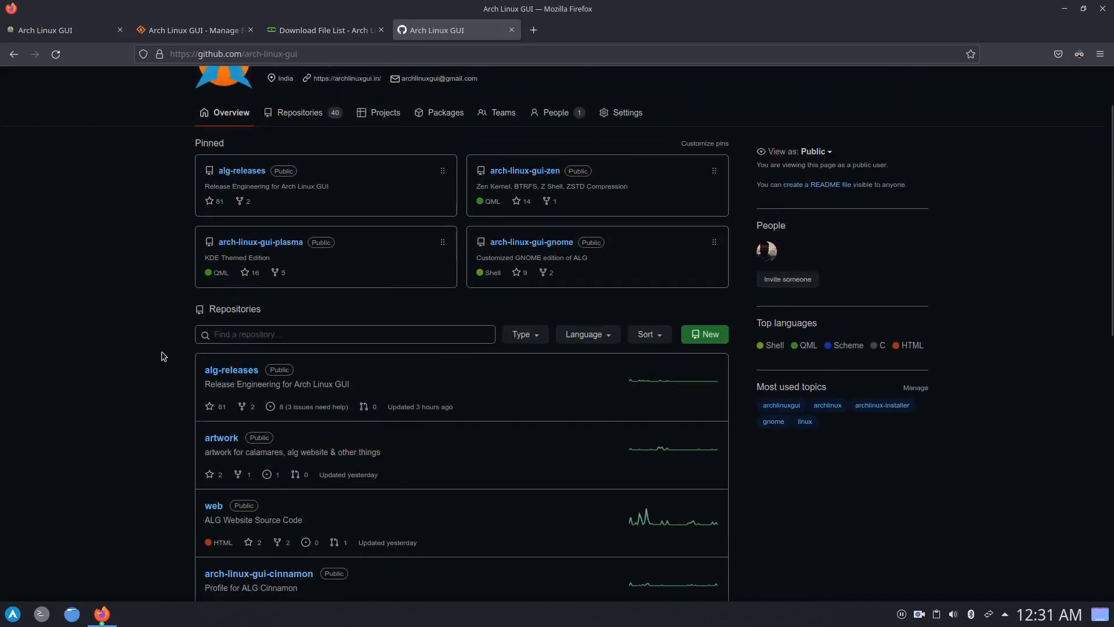
pyautogui.scroll(3, 162, 351)
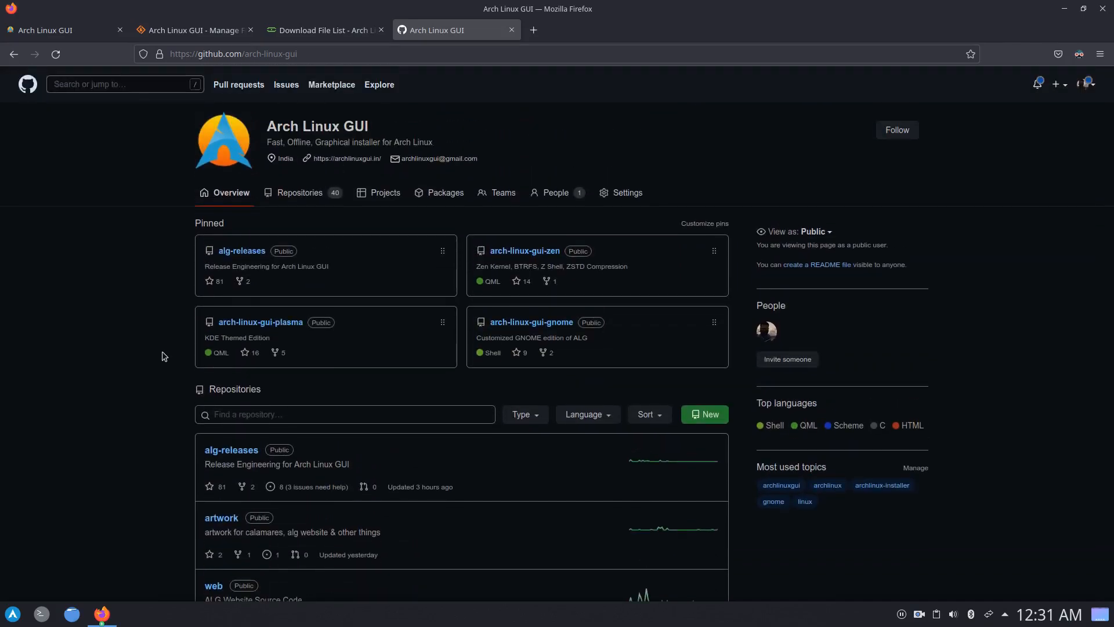
pyautogui.scroll(-5, 162, 351)
pyautogui.scroll(1, 162, 351)
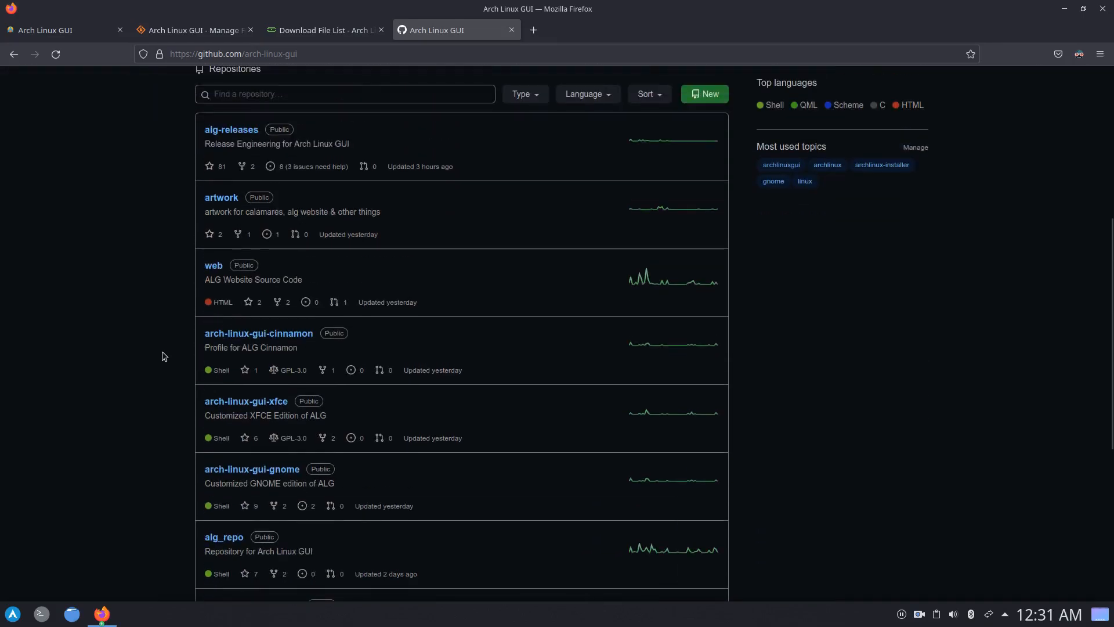
pyautogui.scroll(1, 162, 351)
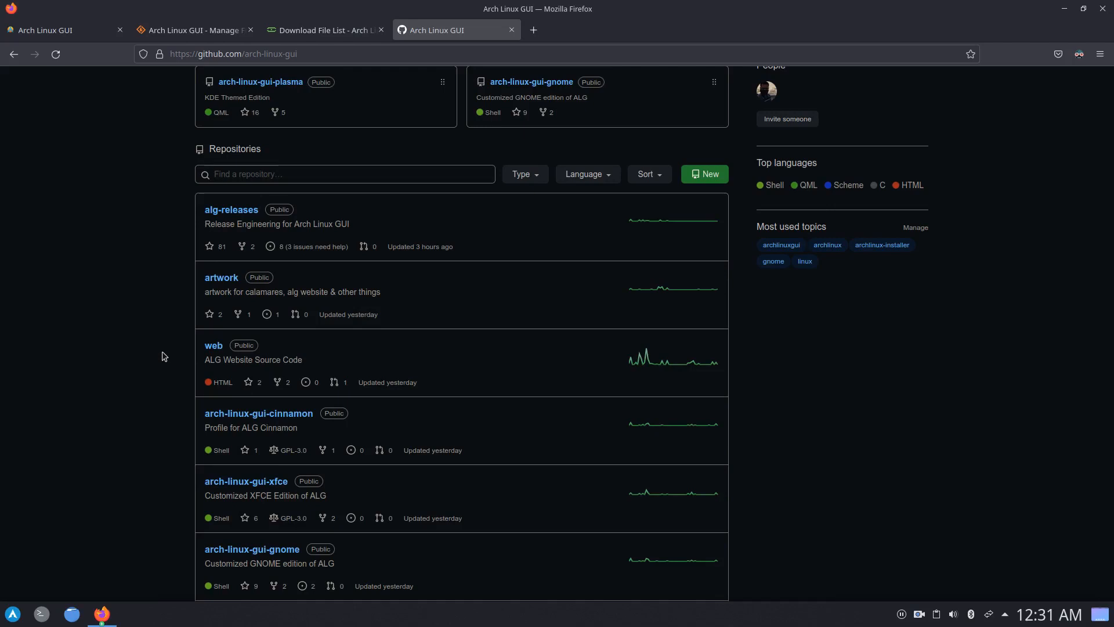
pyautogui.scroll(1, 161, 356)
pyautogui.scroll(3, 162, 356)
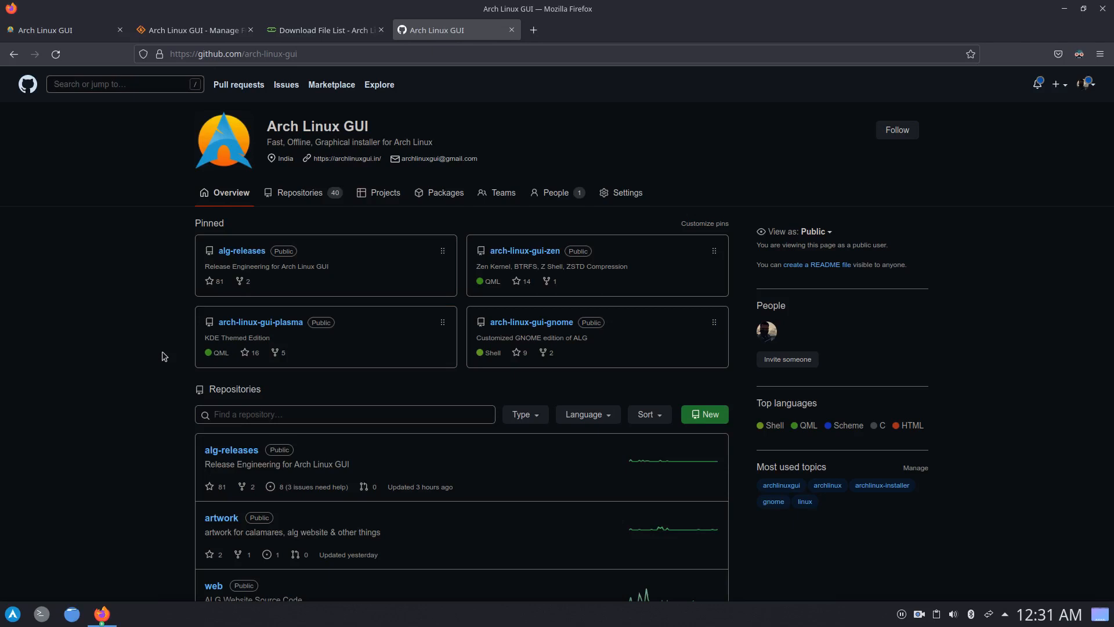
pyautogui.scroll(-5, 162, 351)
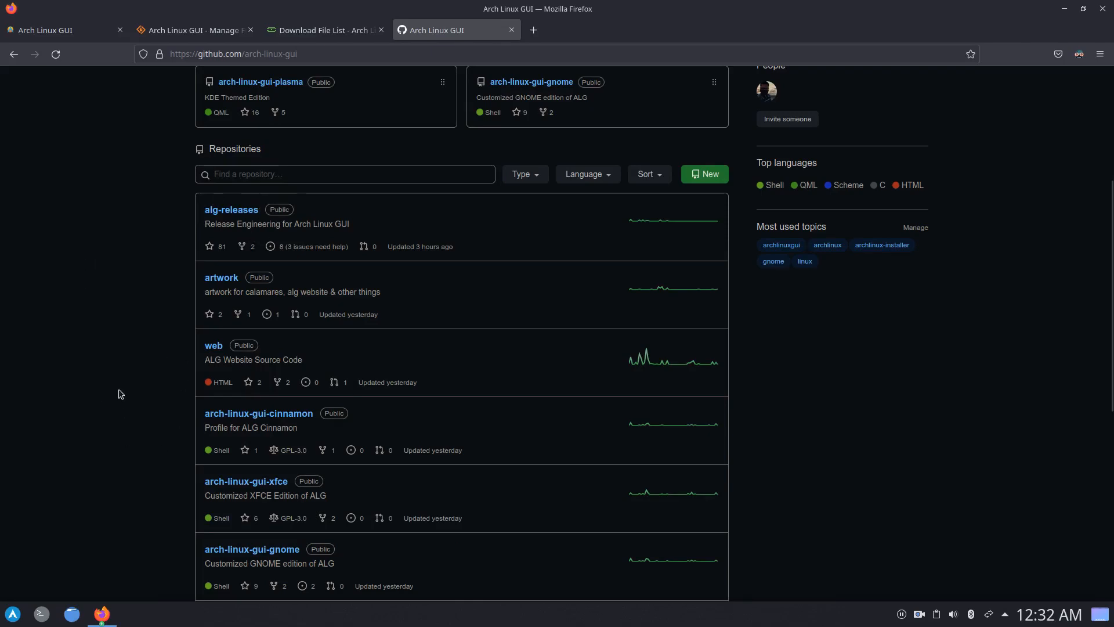
pyautogui.scroll(5, 119, 390)
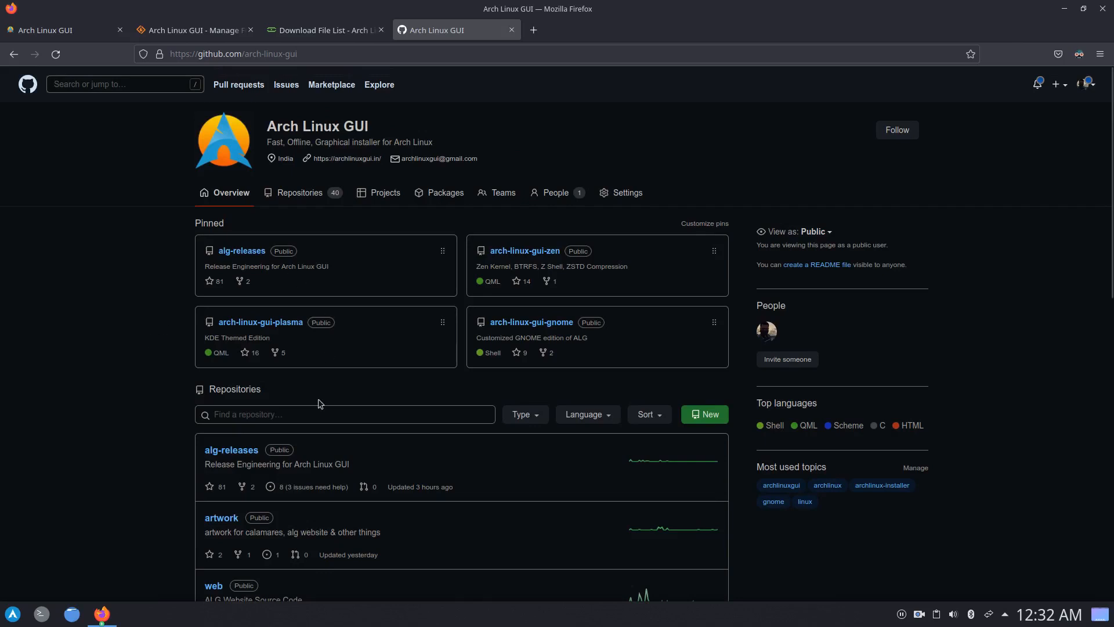